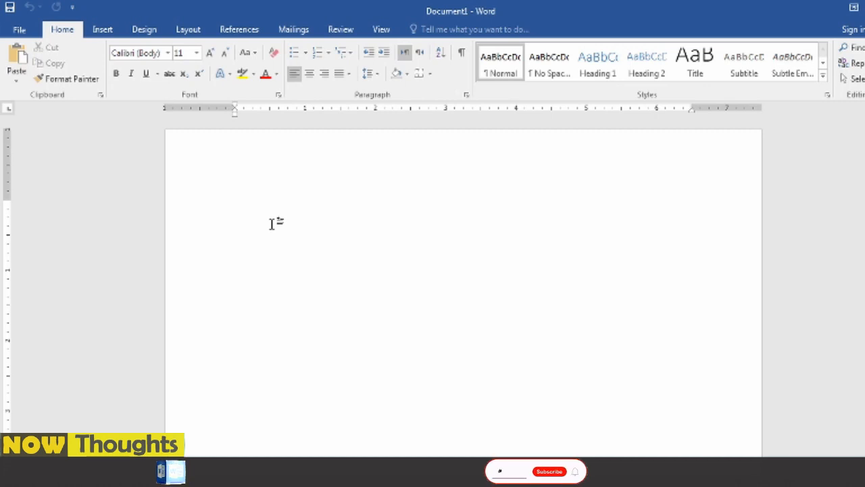
Generate 12 paragraphs of sample text in the blank document with =rand(12)
text(=rand)
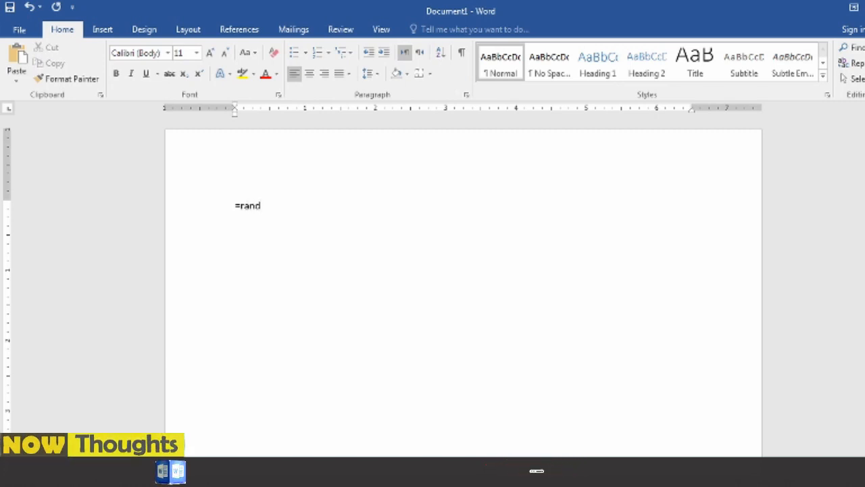
text((12)
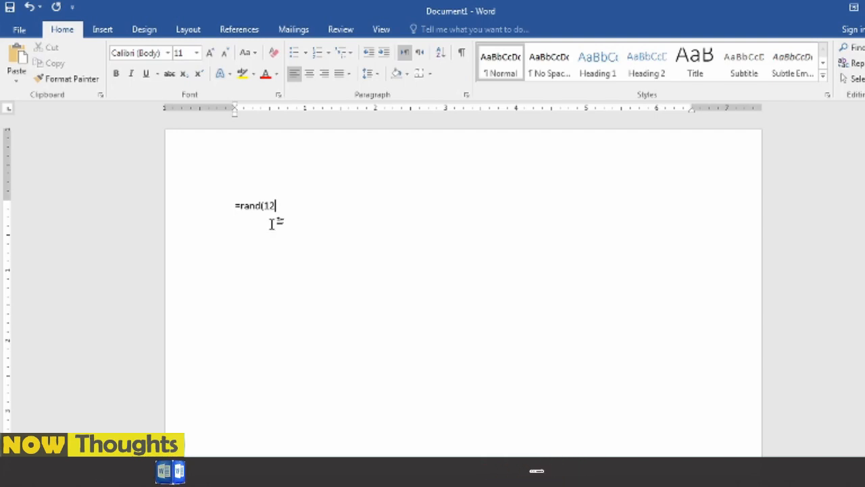
text())
key(Return)
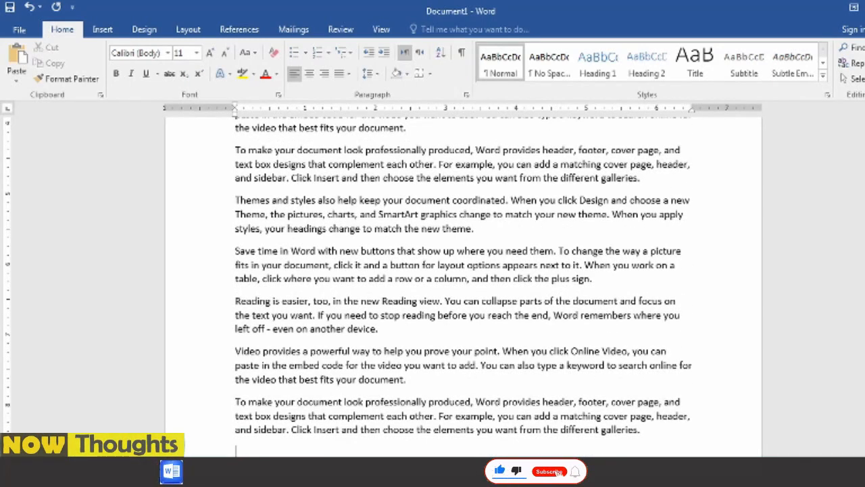
scroll(297, 196, up, 8)
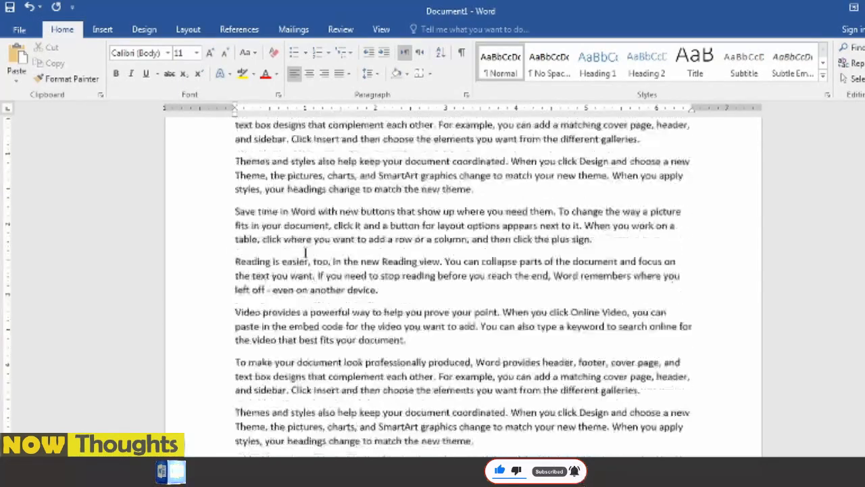
scroll(298, 243, down, 10)
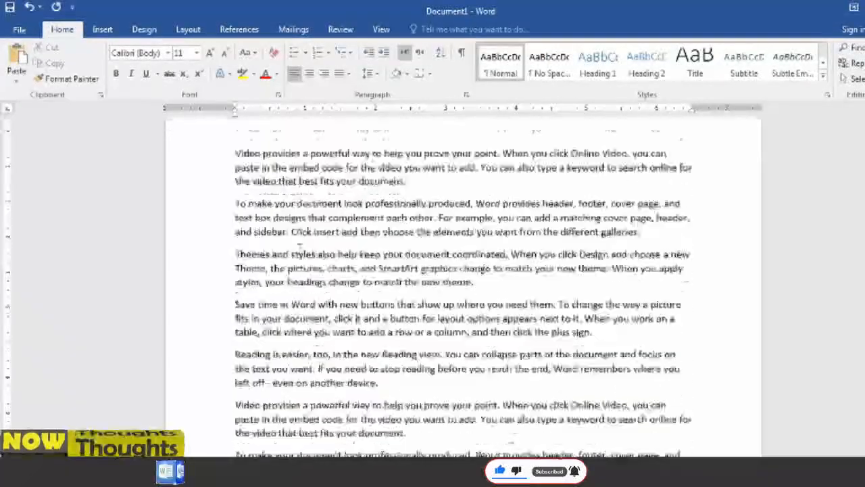
scroll(294, 262, up, 10)
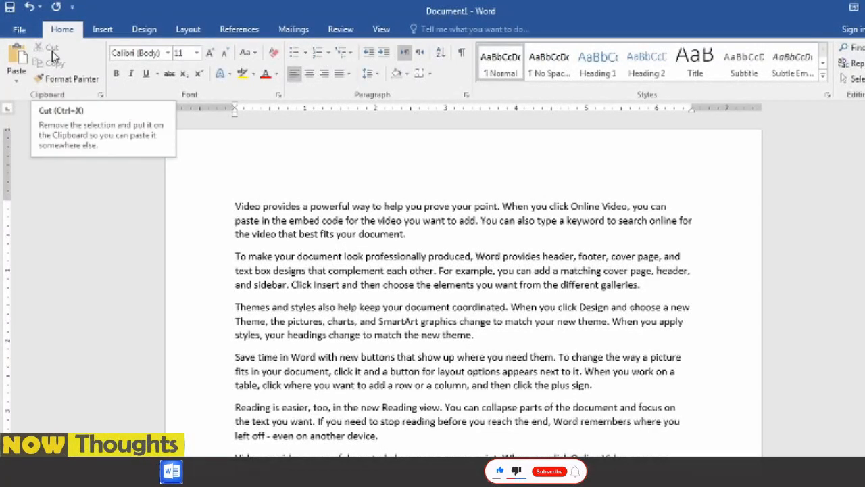
Cut the text that follows the word "Video" in the first paragraph
drag(406, 235, 248, 202)
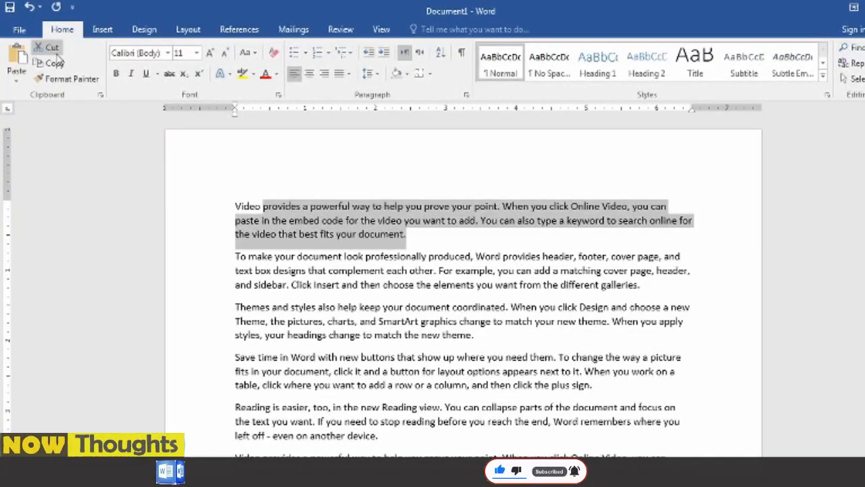
click(74, 78)
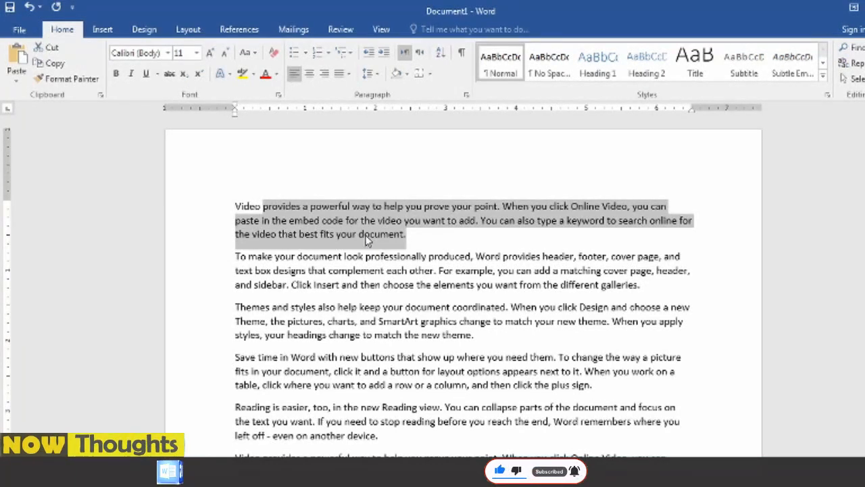
click(53, 47)
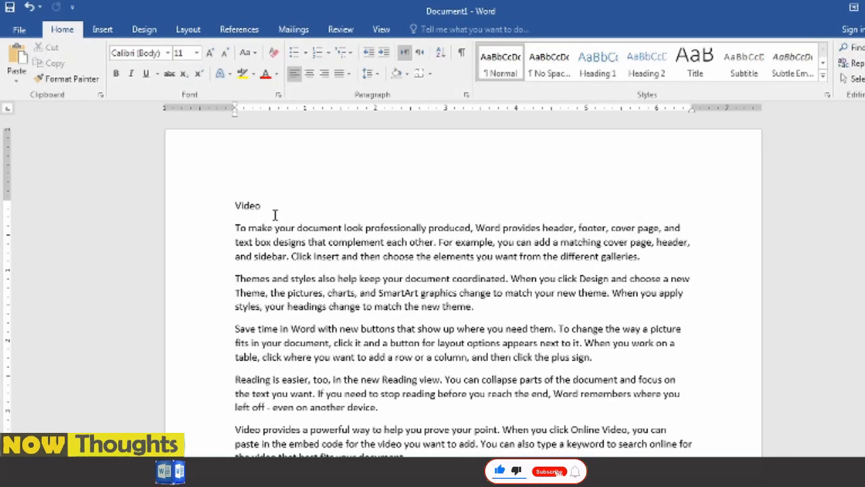
Paste the cut text at the end of the next-to-last paragraph and at the end of the last "Themes and styles" paragraph
key(ctrl+v)
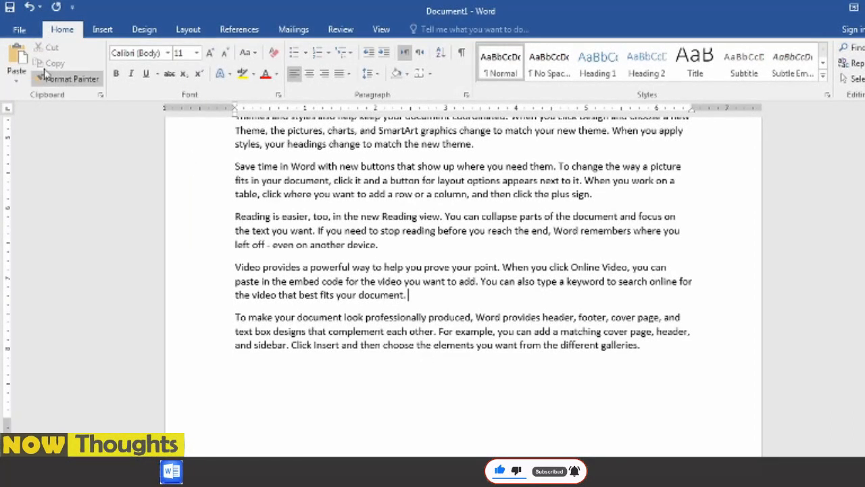
click(17, 57)
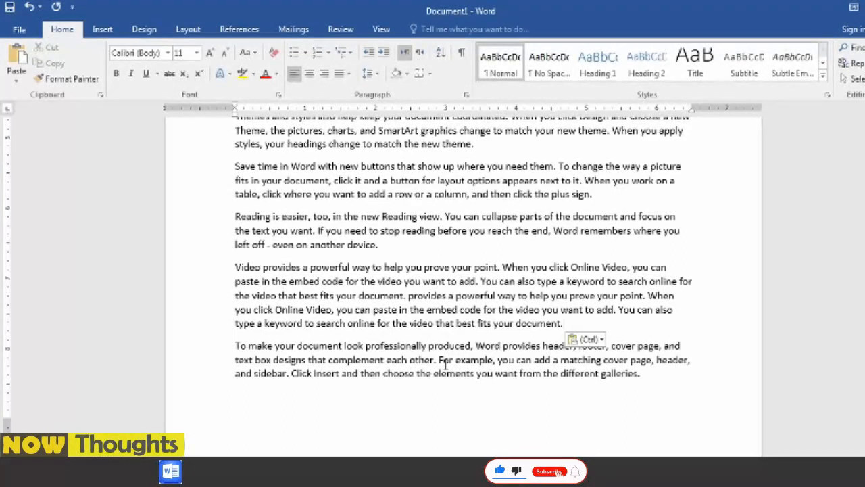
click(484, 140)
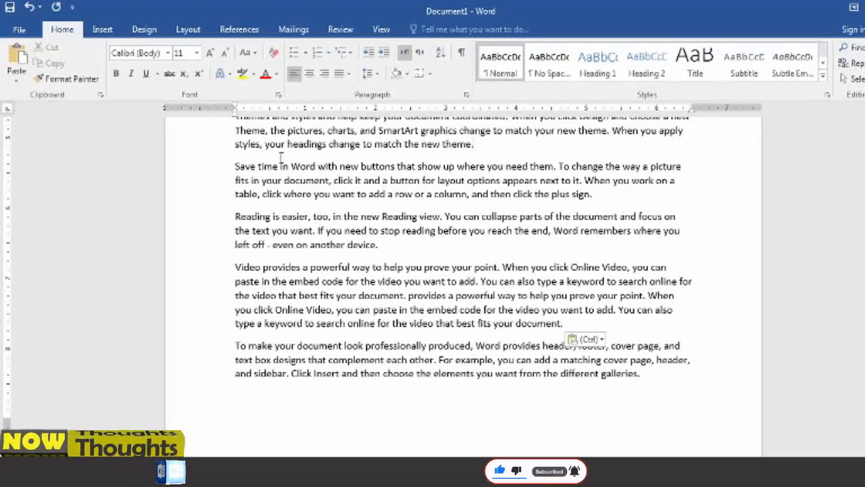
click(17, 76)
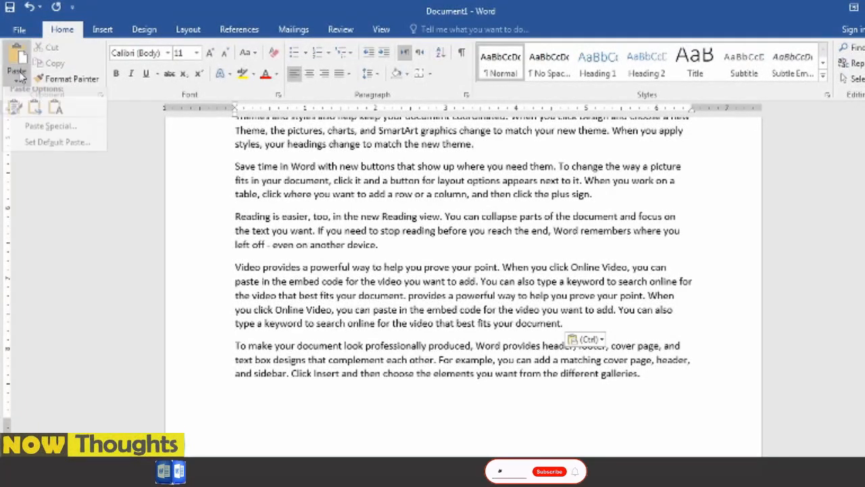
click(17, 115)
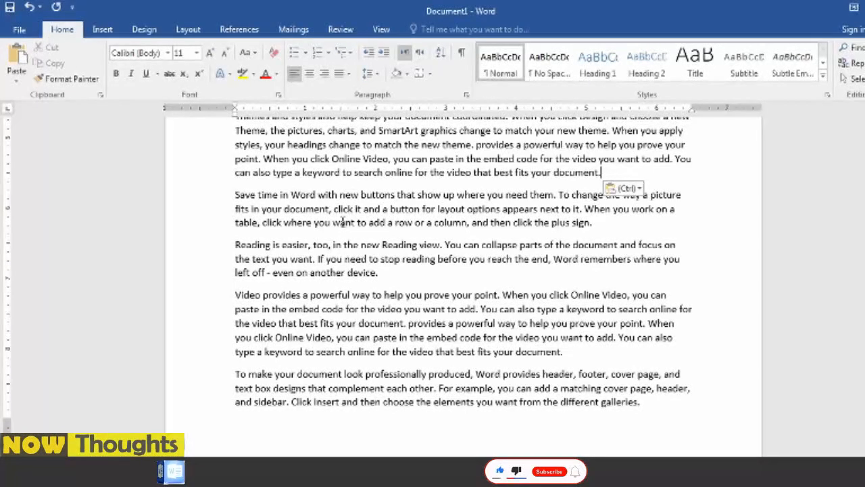
Create a new blank document and paste the cut text into it
key(ctrl+n)
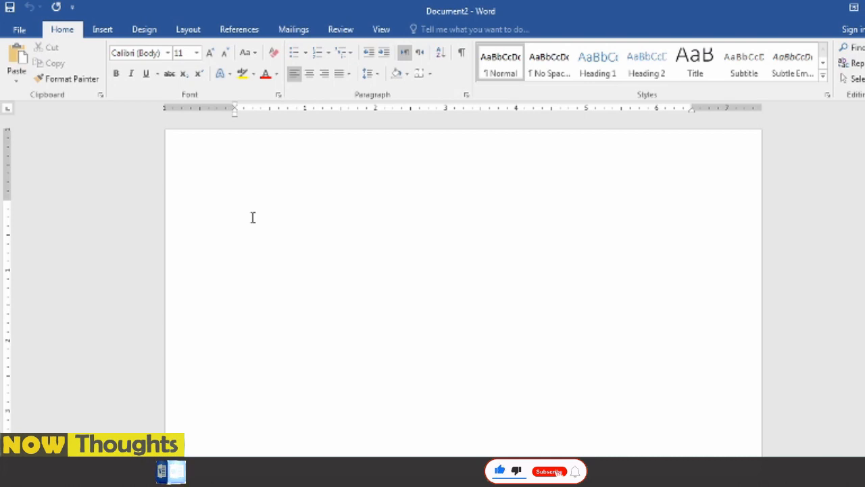
key(ctrl+v)
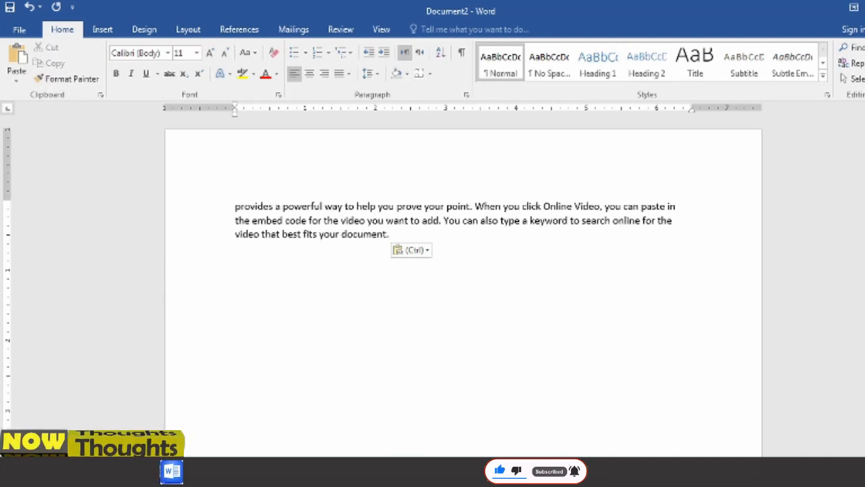
Switch back to Document1 and copy the first "Themes and styles" paragraph near the beginning
mouse_move(397, 482)
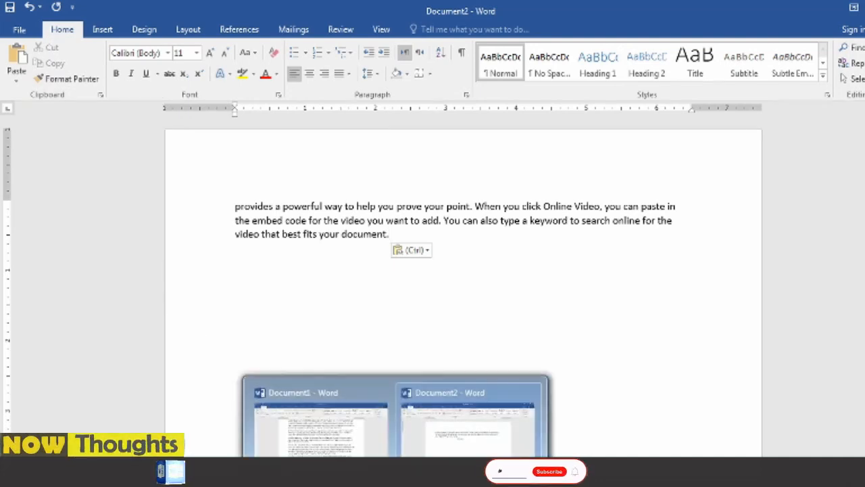
click(326, 433)
scroll(365, 344, up, 7)
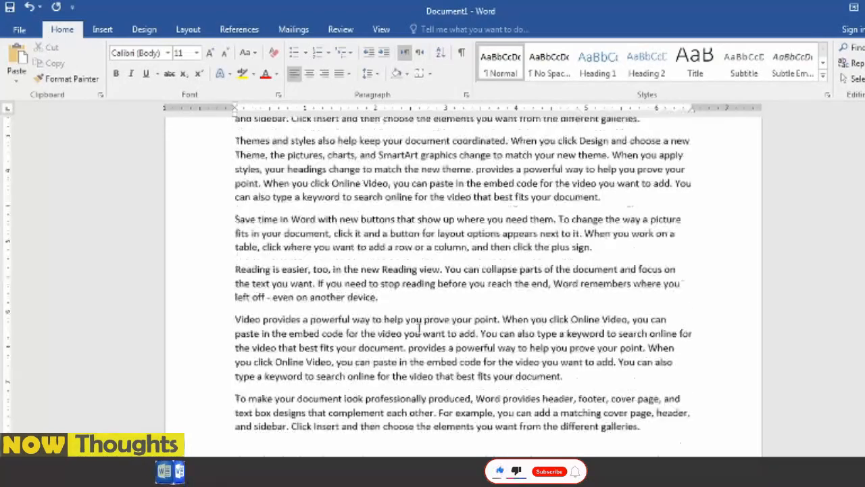
scroll(402, 307, up, 5)
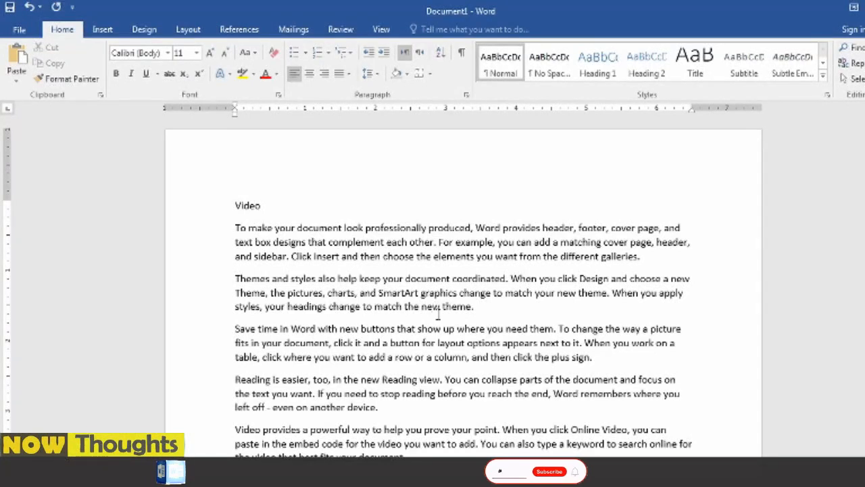
drag(476, 308, 252, 278)
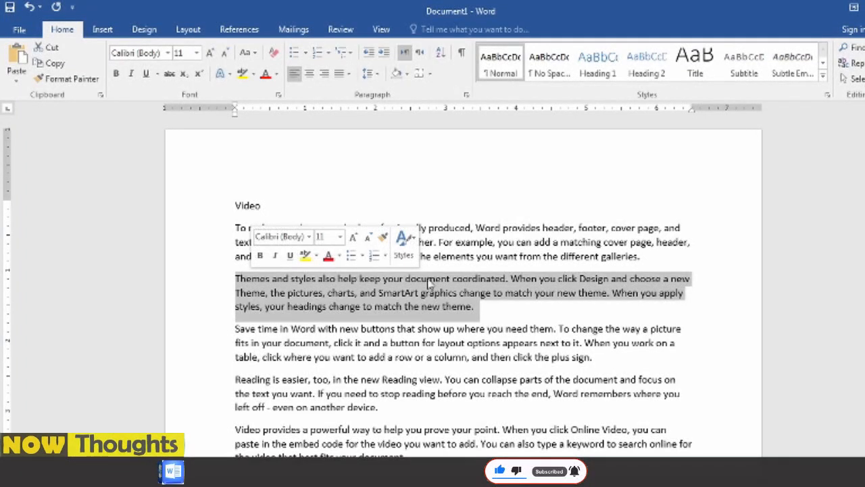
click(54, 67)
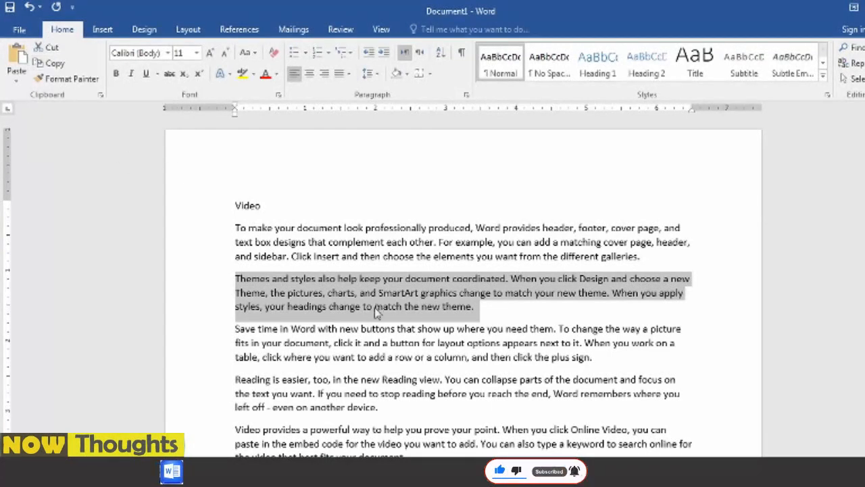
Paste the copied paragraph at the start of the empty last page, then paste it again directly after its own text
scroll(276, 291, down, 15)
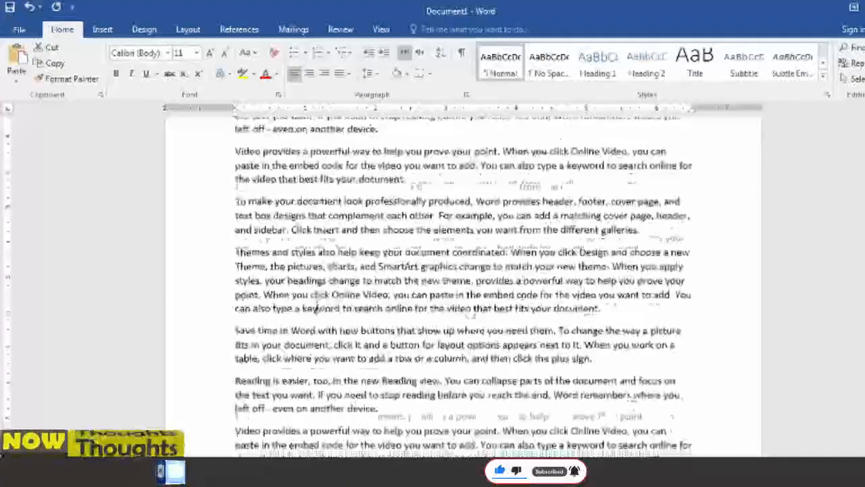
scroll(315, 309, up, 5)
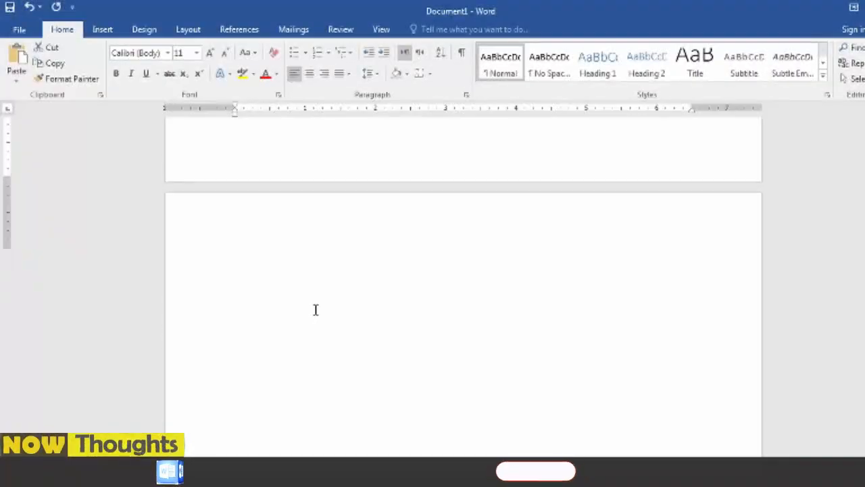
click(250, 299)
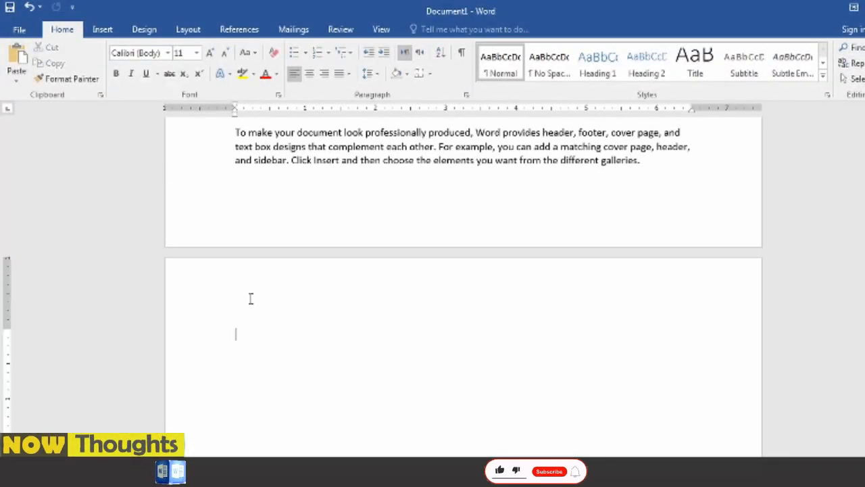
click(16, 60)
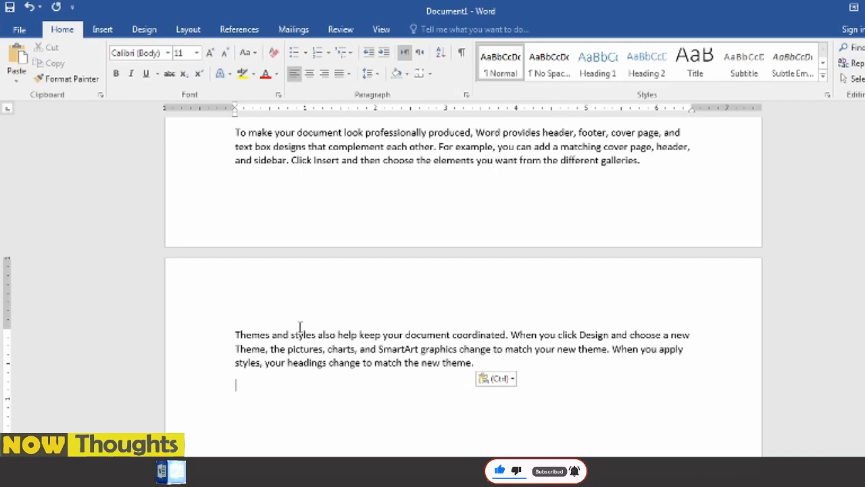
scroll(464, 394, up, 5)
scroll(448, 371, down, 6)
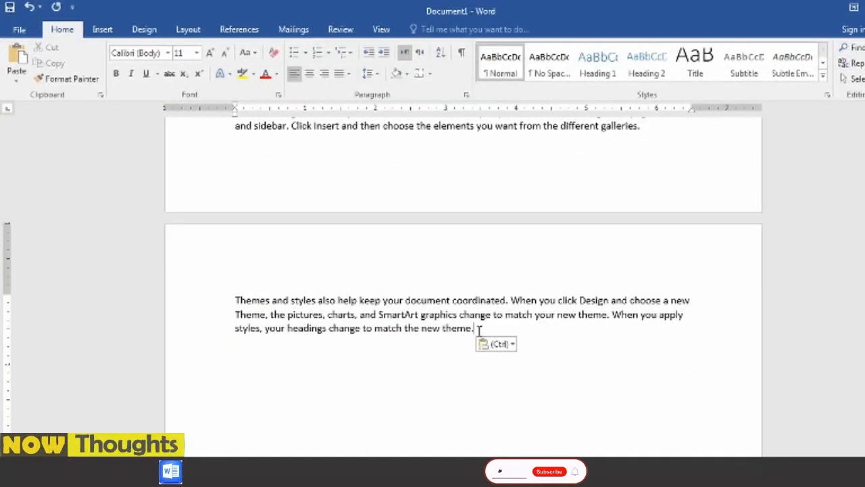
click(17, 56)
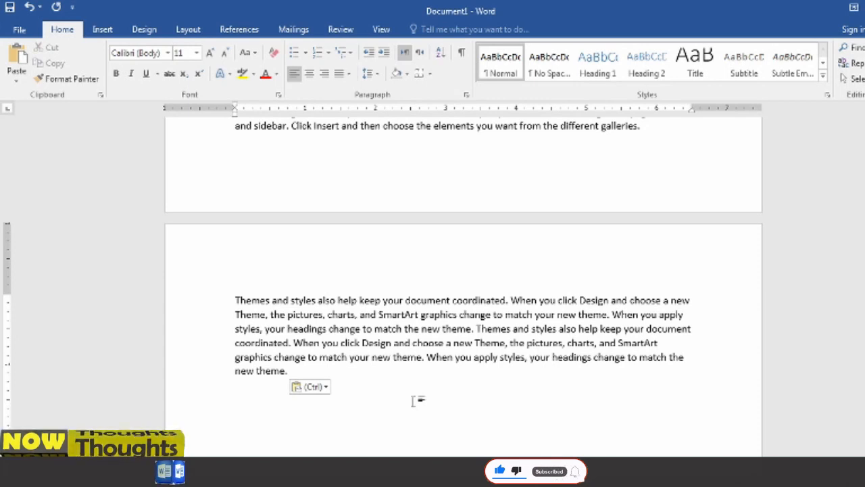
Display the collected Clipboard items and cut "Reading is easier, too, in" from the last "Reading" paragraph
click(101, 96)
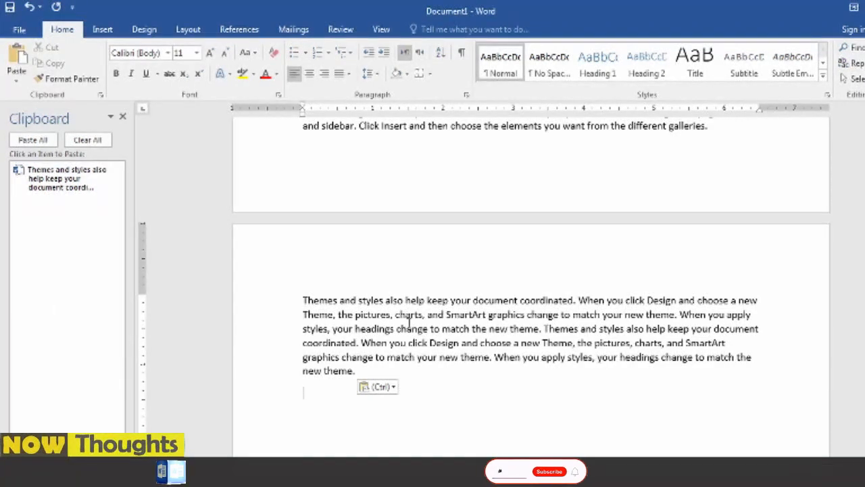
scroll(354, 280, up, 6)
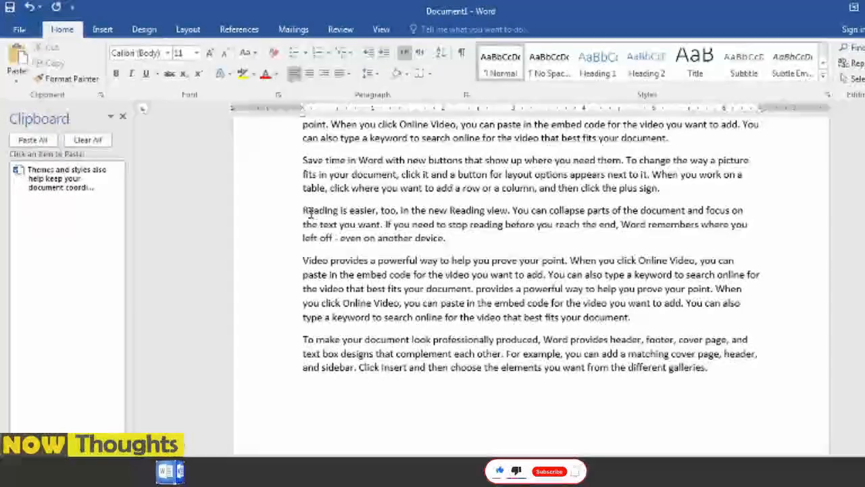
drag(302, 210, 405, 215)
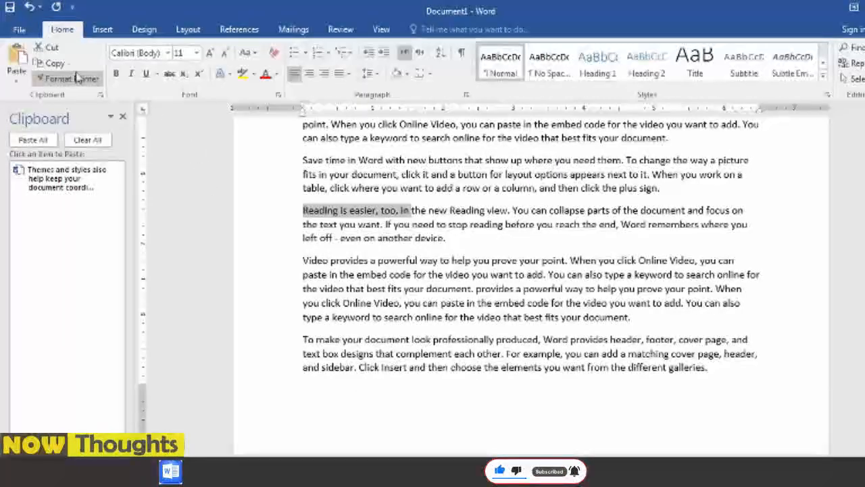
click(52, 49)
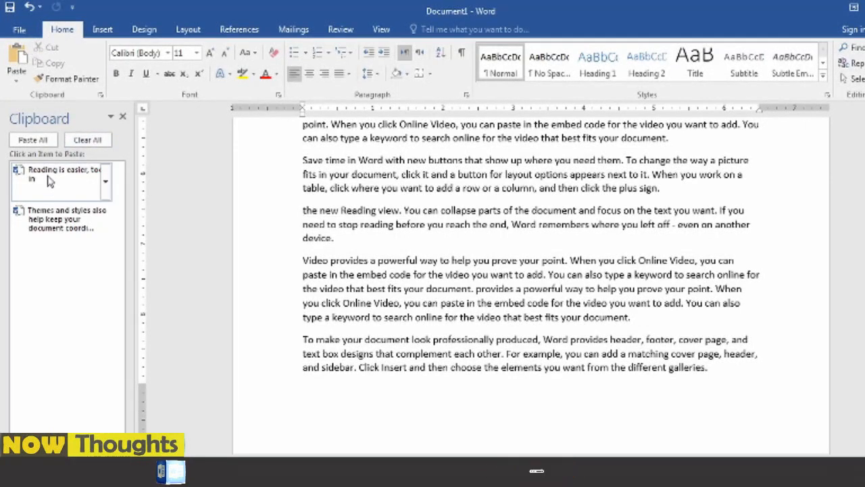
Copy the last "Video provides" paragraph and the phrase "can collapse parts of the document and focus on the" as separate clipboard items
scroll(409, 230, down, 1)
drag(303, 225, 681, 283)
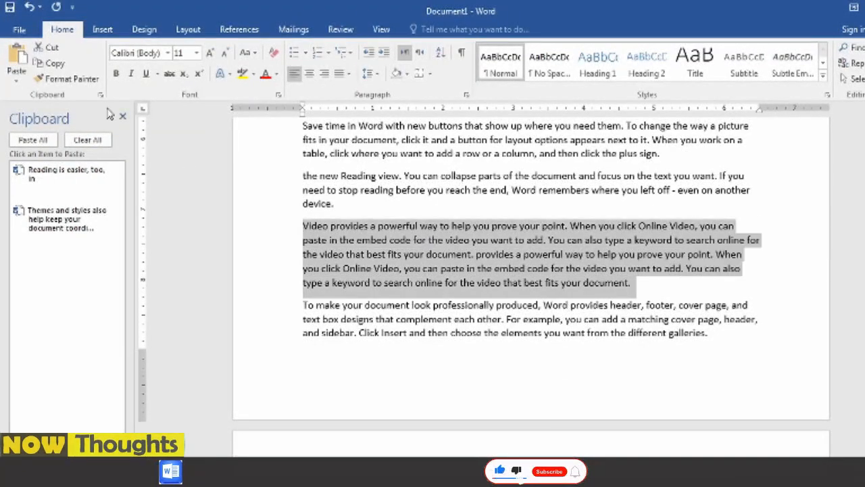
click(41, 61)
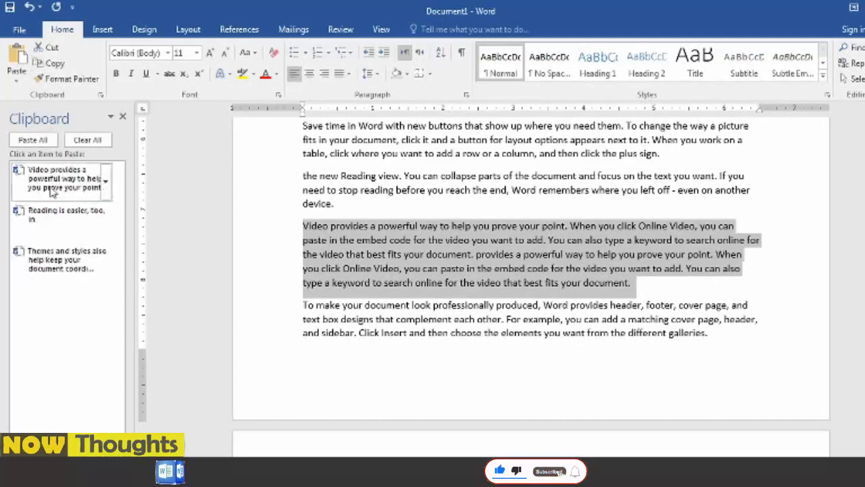
click(496, 194)
drag(434, 175, 652, 174)
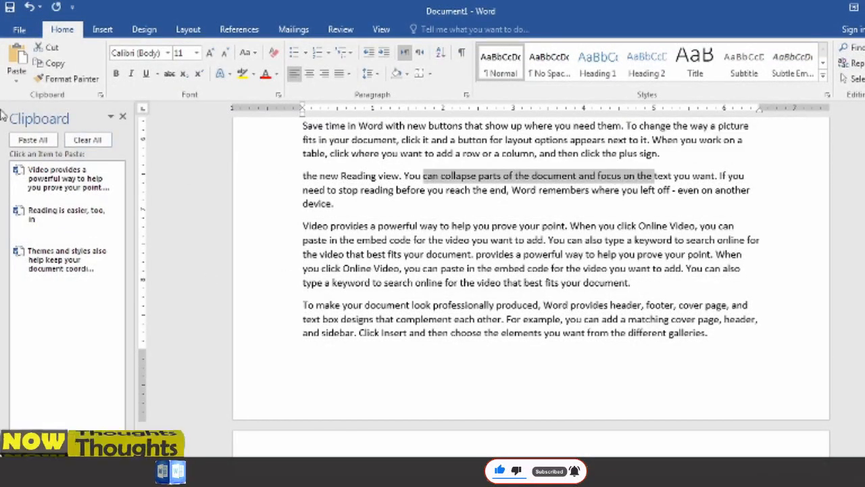
click(43, 63)
Paste the "Video provides", "Reading is easier", "can collapse" and "Themes and styles" clipboard items, in that order, at the end of the document
scroll(394, 267, down, 2)
scroll(365, 244, down, 10)
scroll(366, 244, up, 4)
click(379, 245)
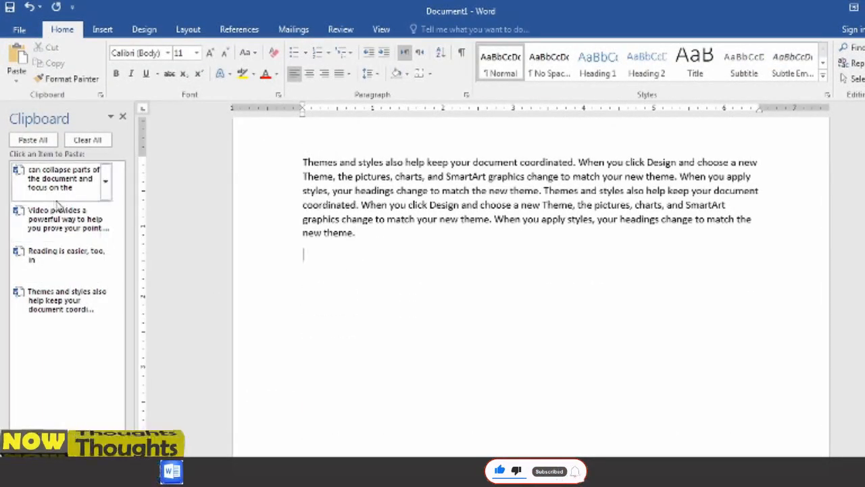
click(62, 221)
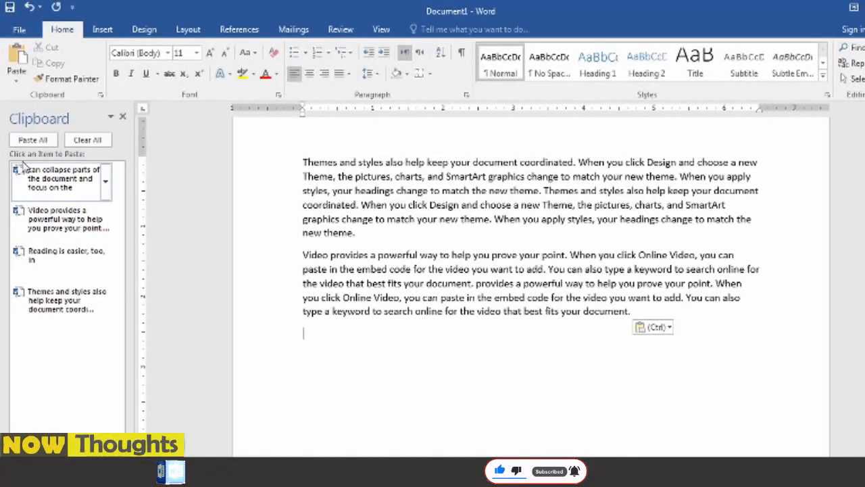
click(51, 255)
click(56, 194)
click(71, 299)
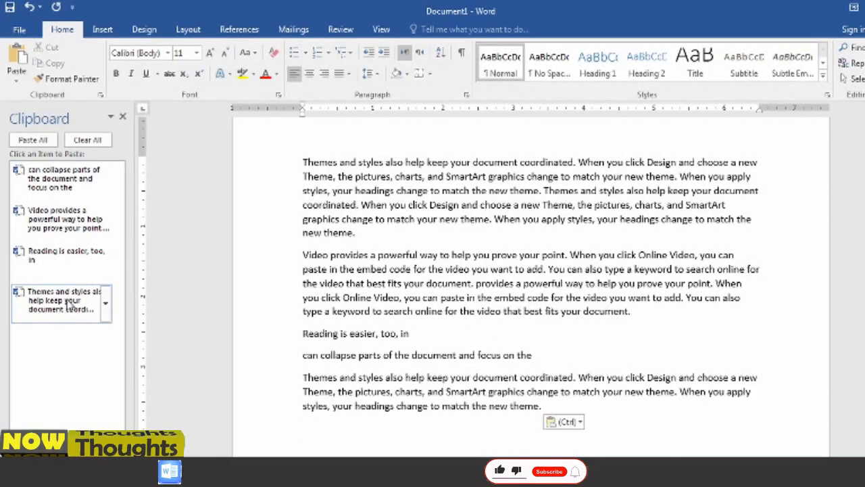